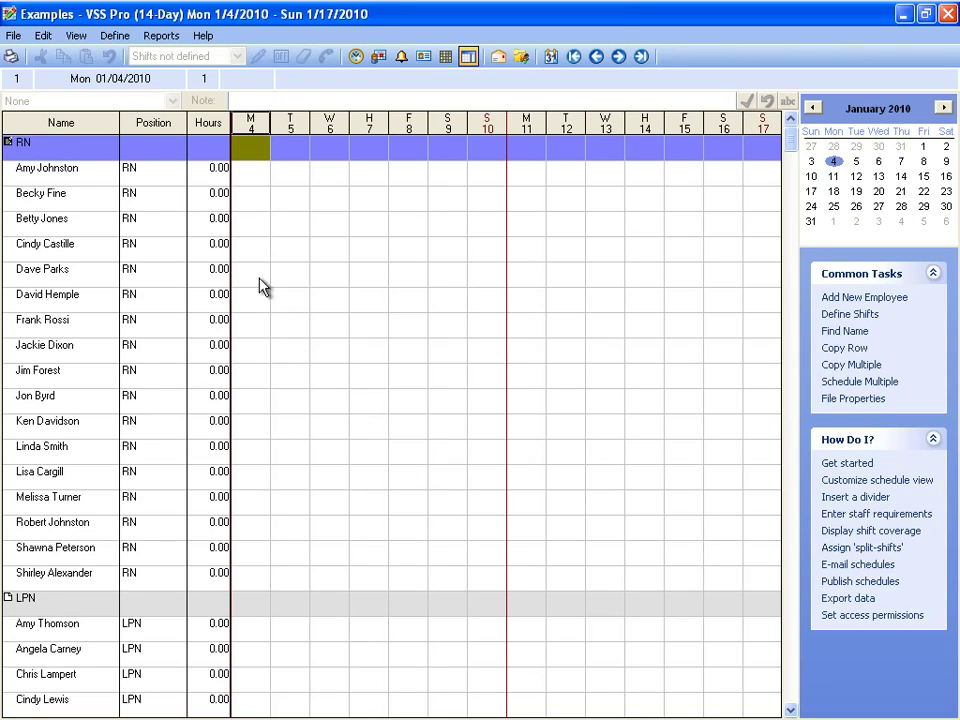
Define Shift 1 with the description Day, abbreviation D and a start time of 6:00a.
left_click(113, 36)
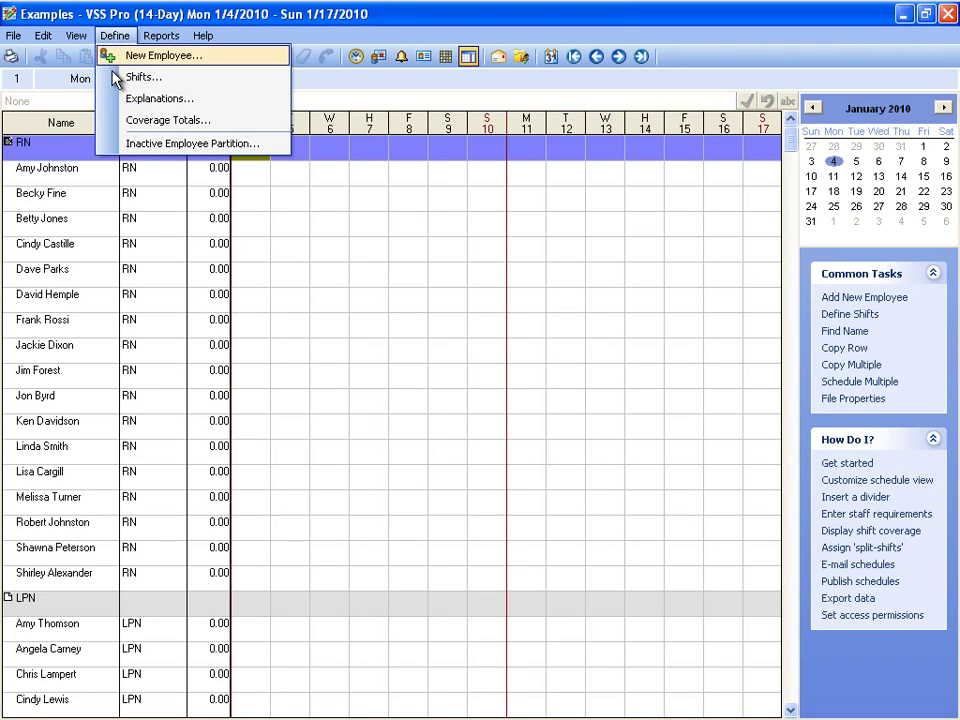
left_click(135, 77)
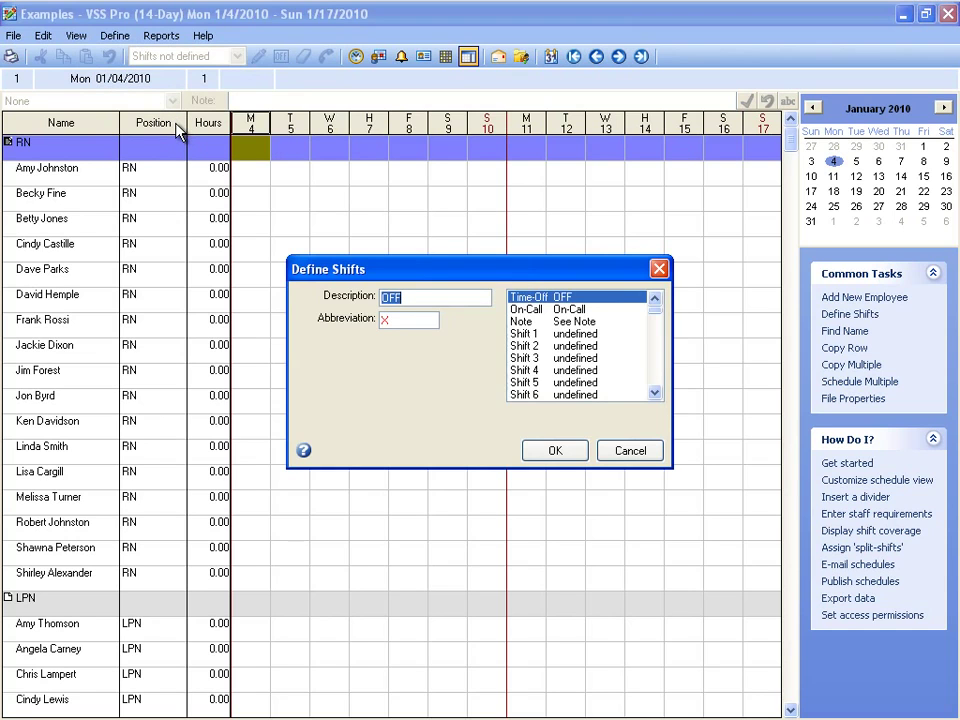
left_click(573, 336)
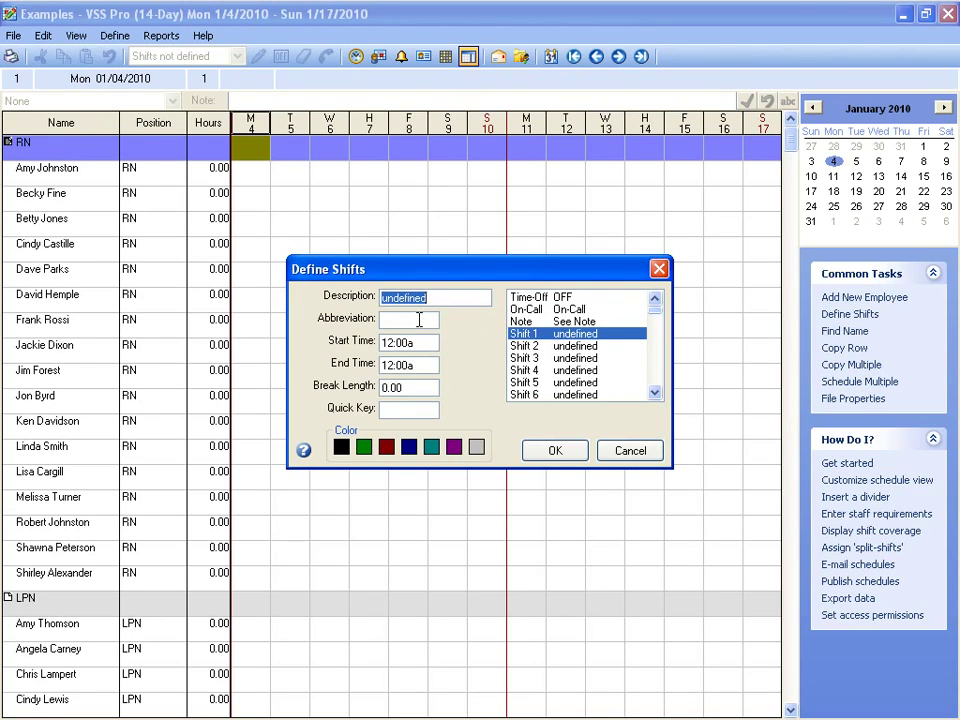
left_click(419, 319)
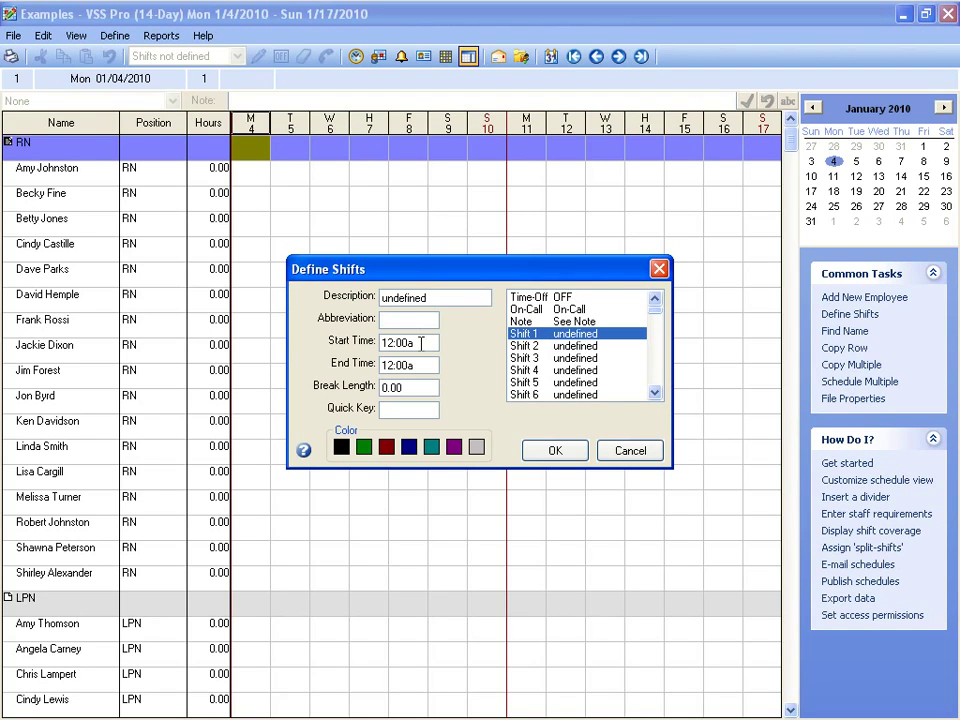
left_click(422, 341)
left_click(490, 425)
left_click(487, 293)
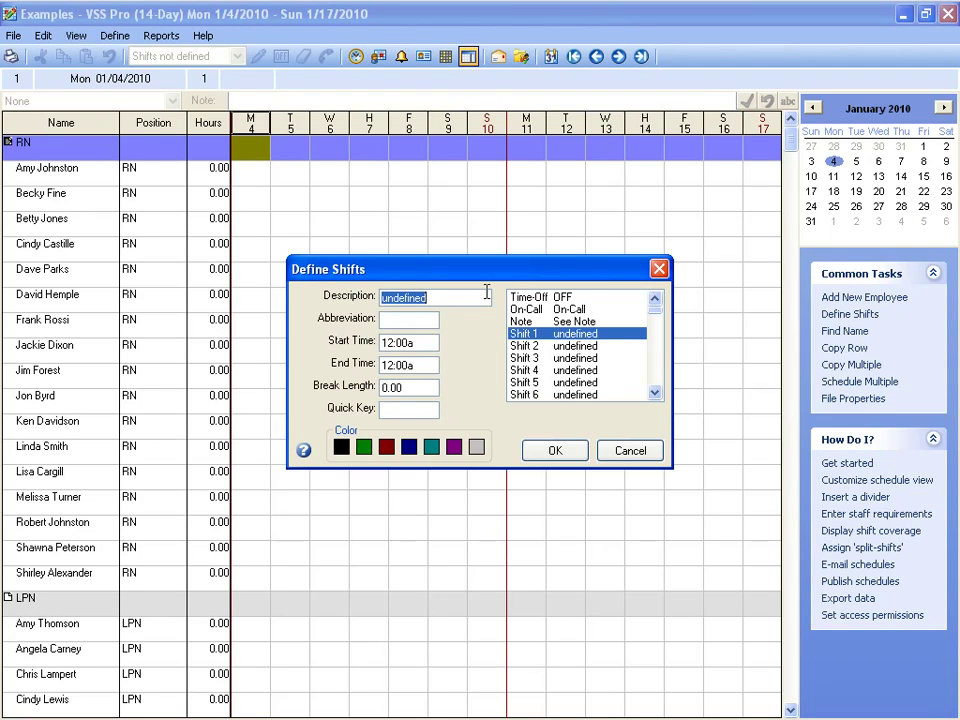
type("Day")
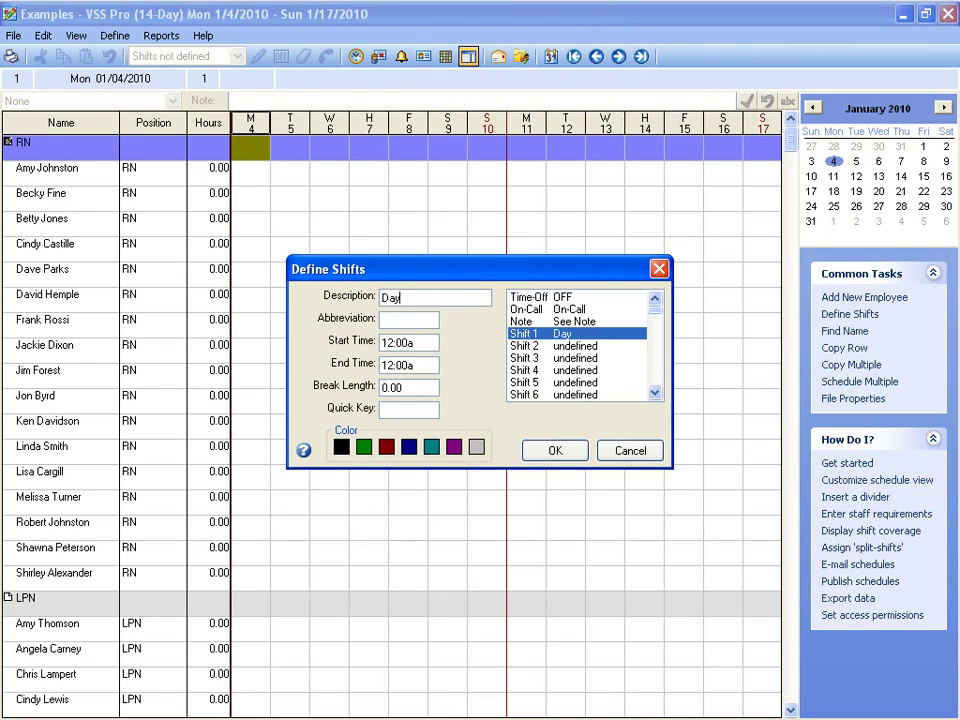
key("Tab")
type("D")
key("Tab")
type("6:00a")
key("Tab")
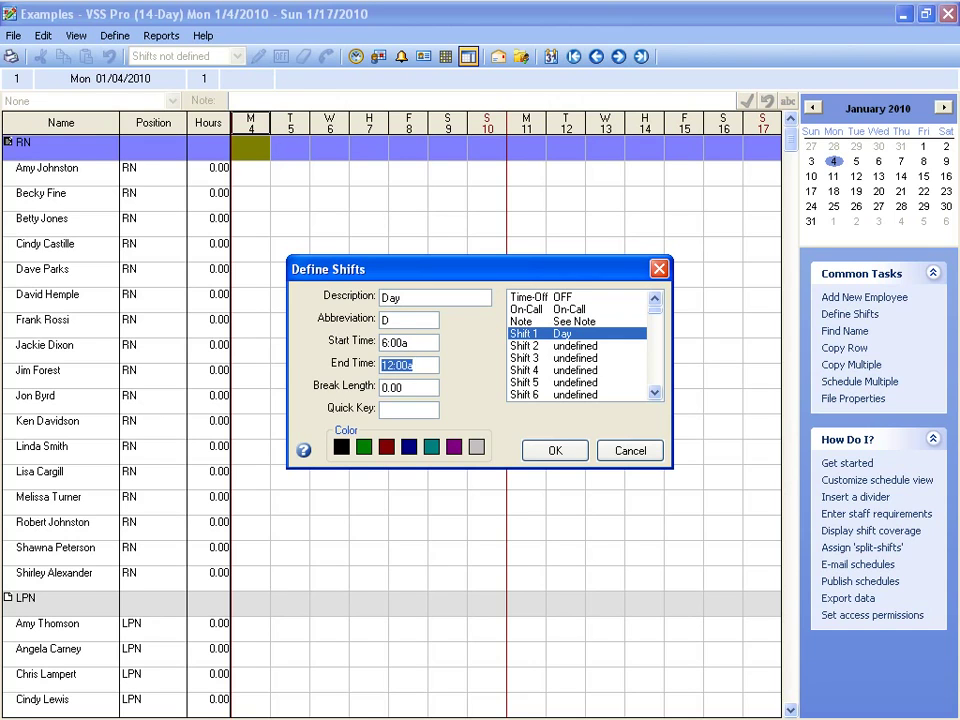
Set the Day shift's end time to 2:00p, break length to 0.50 and quick key to D.
type("2:00p")
key("Tab")
type(".5")
key("Tab")
type("D")
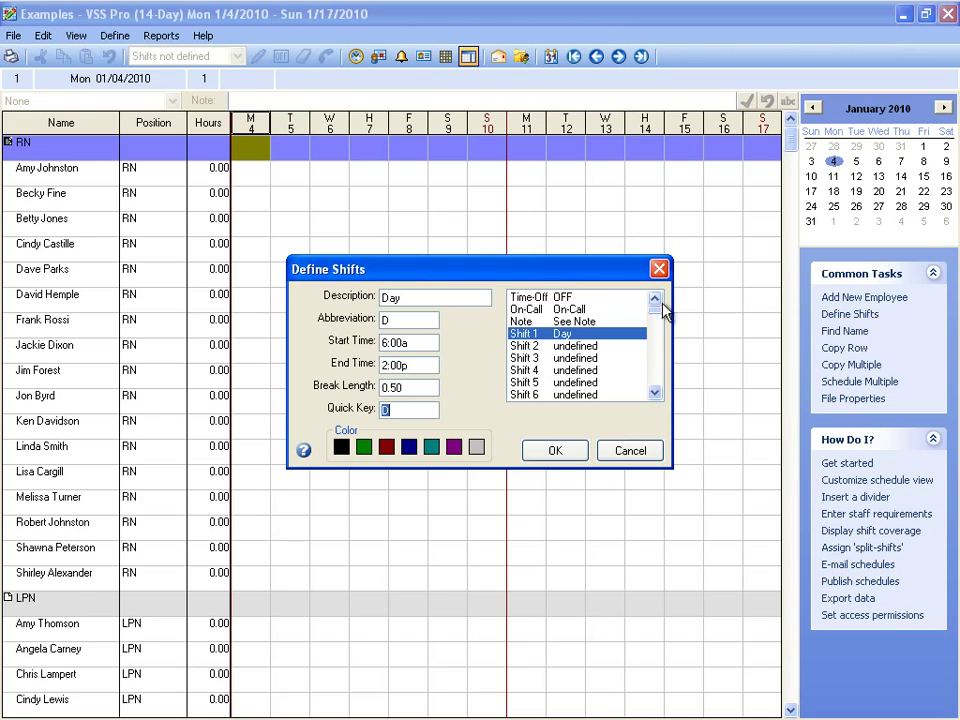
Define Shift 2 with the description Evening, abbreviation E and a start time of 2:00p.
left_click(588, 347)
type("Evening")
key("Tab")
type("E")
key("Tab")
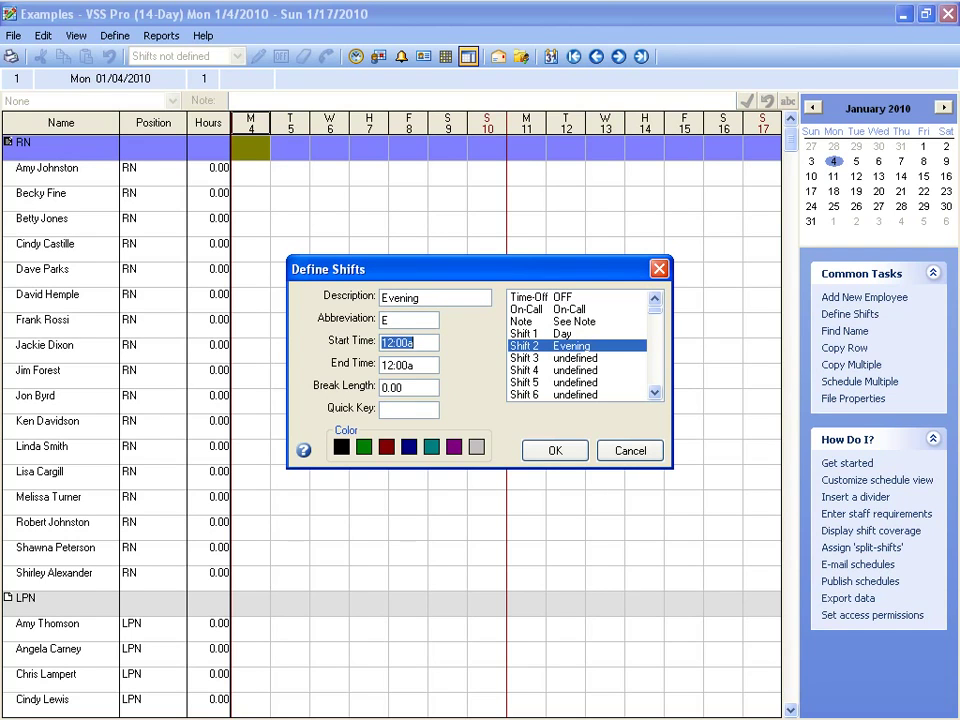
type("2:00p")
key("Tab")
Set the Evening shift's end time to 10:00p, break length to 0.50 and quick key to E, and save the shift definitions.
type("10:00p")
key("Tab")
type("0.50")
key("Tab")
type("E")
key("shift+e")
key("e")
left_click(553, 452)
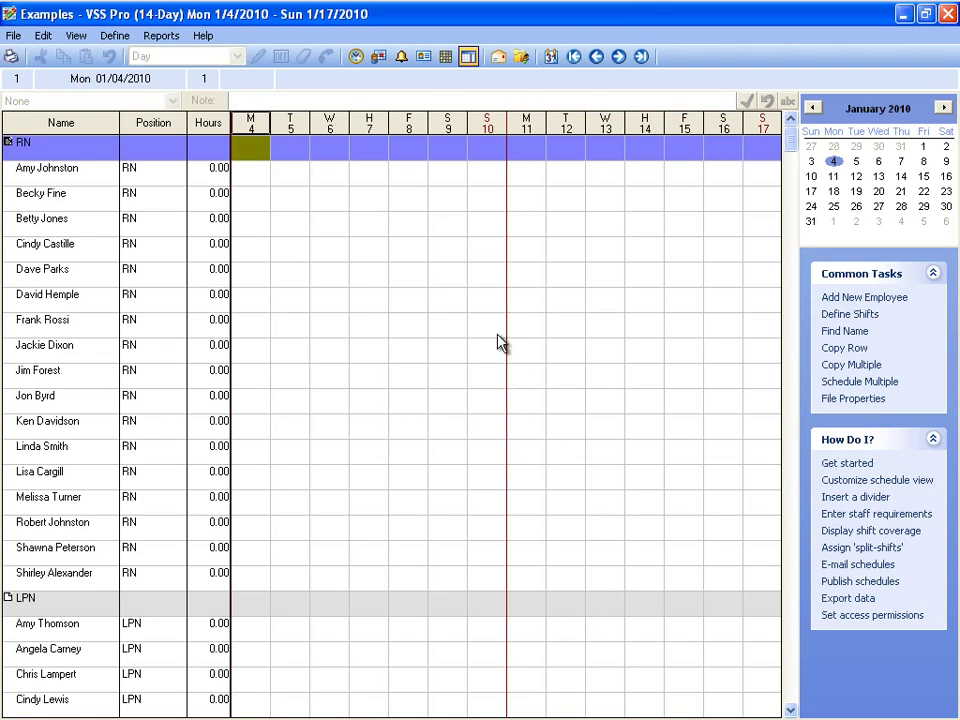
Assign the Day shift to the first employee in the RN group on Monday 01/04/2010.
left_click(265, 181)
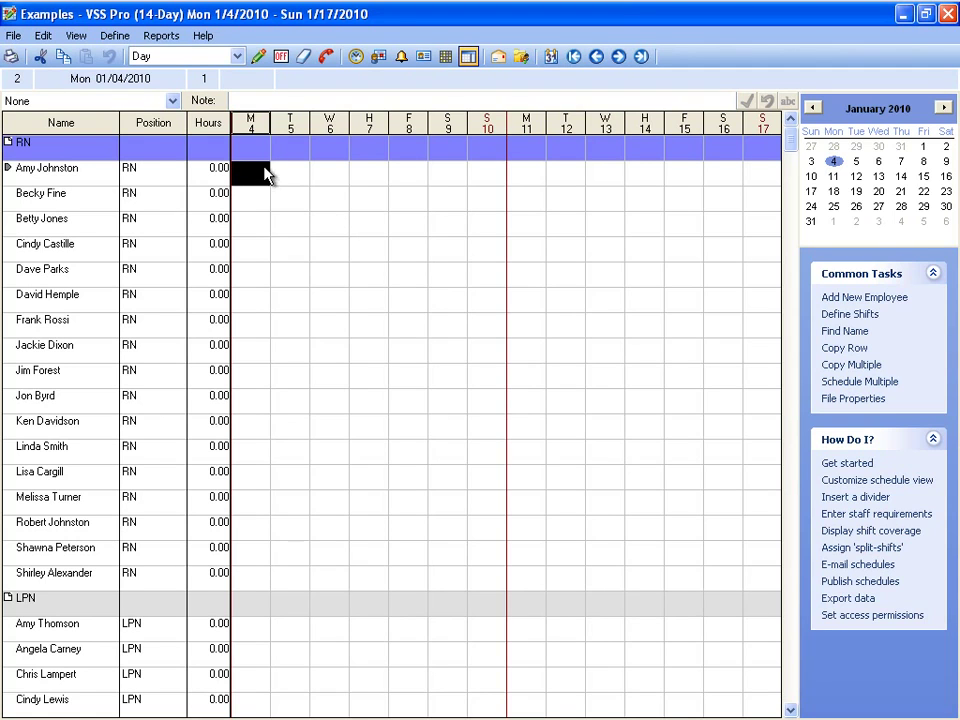
left_click(240, 57)
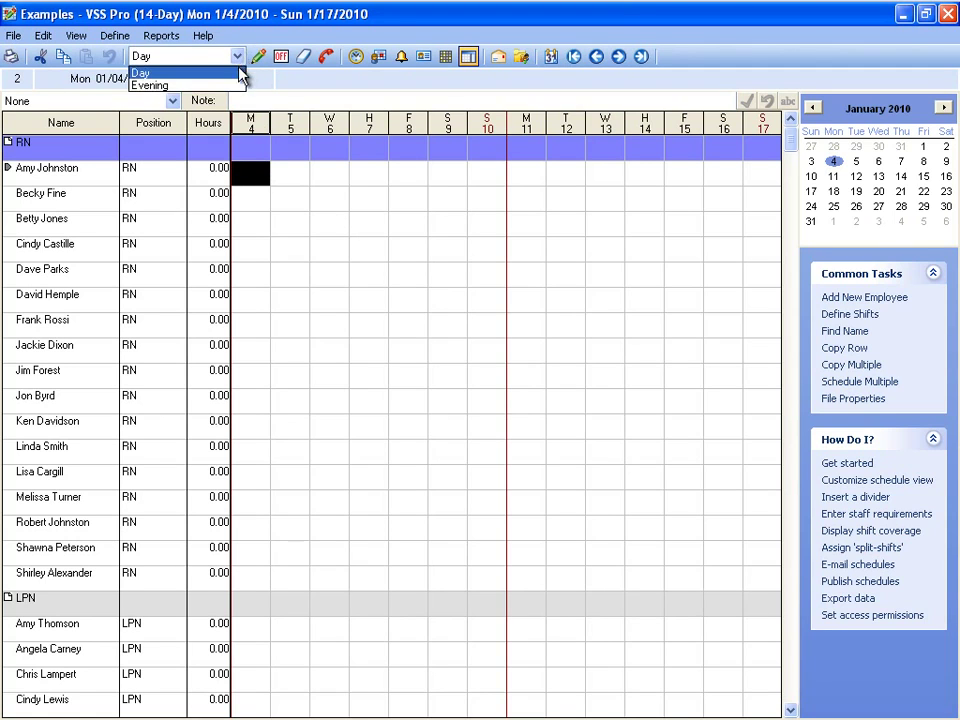
left_click(240, 74)
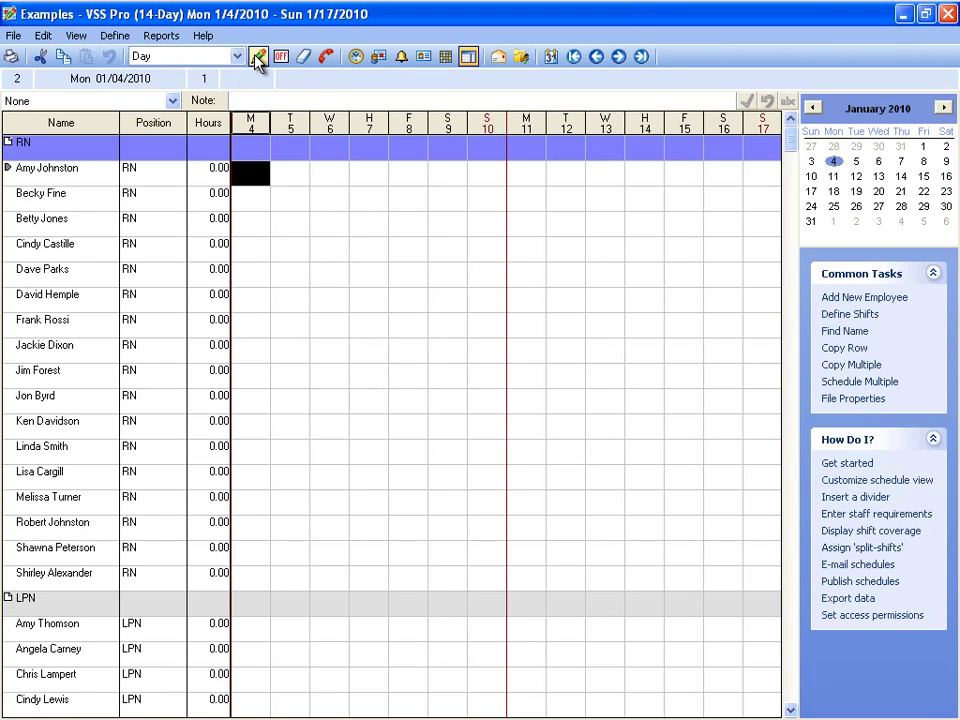
left_click(258, 57)
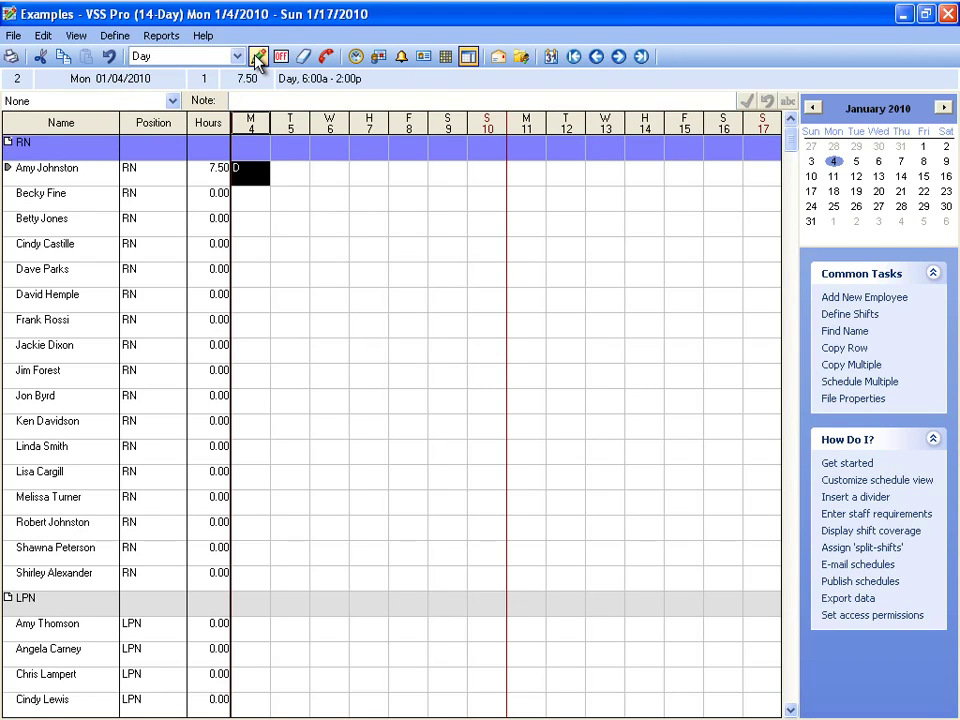
Assign the Evening shift to the second RN employee and the Day shift to the third on Monday 01/04/2010.
double_click(257, 199)
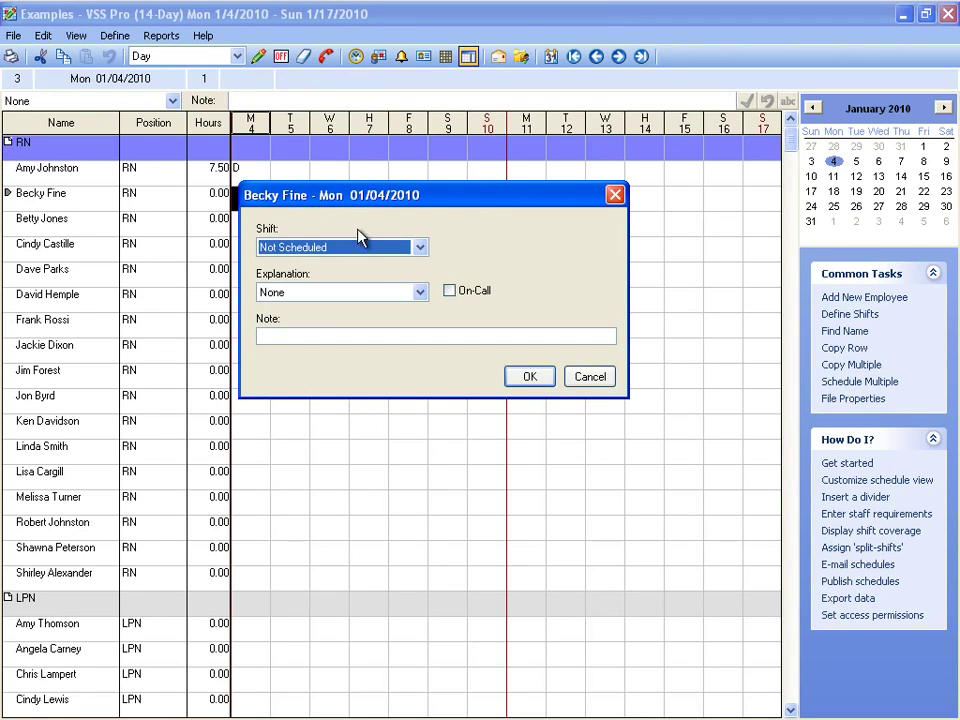
left_click(421, 248)
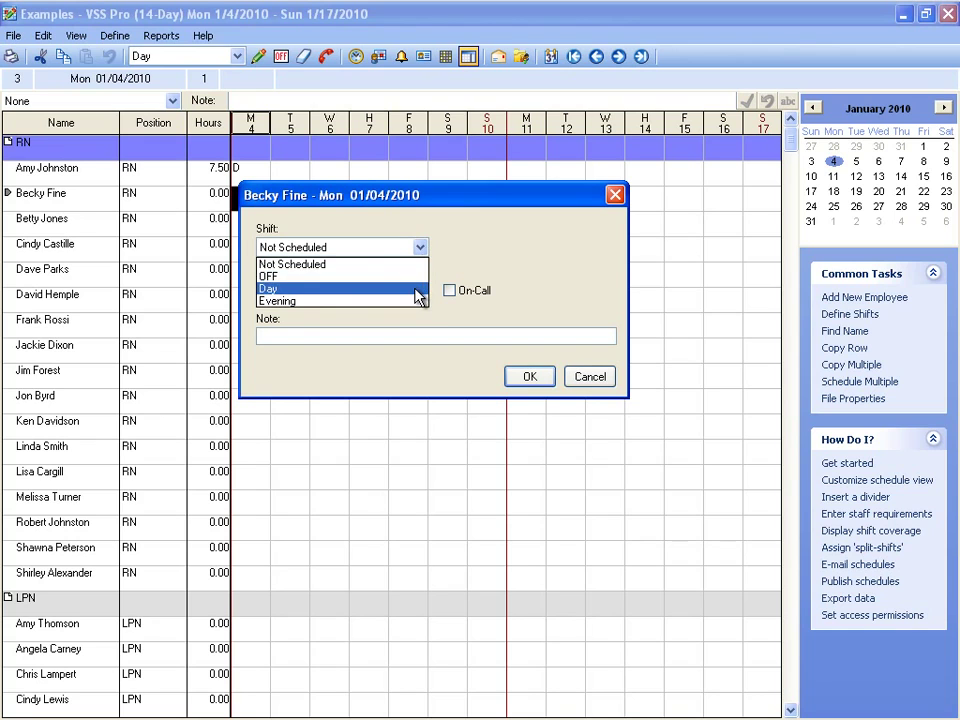
left_click(417, 300)
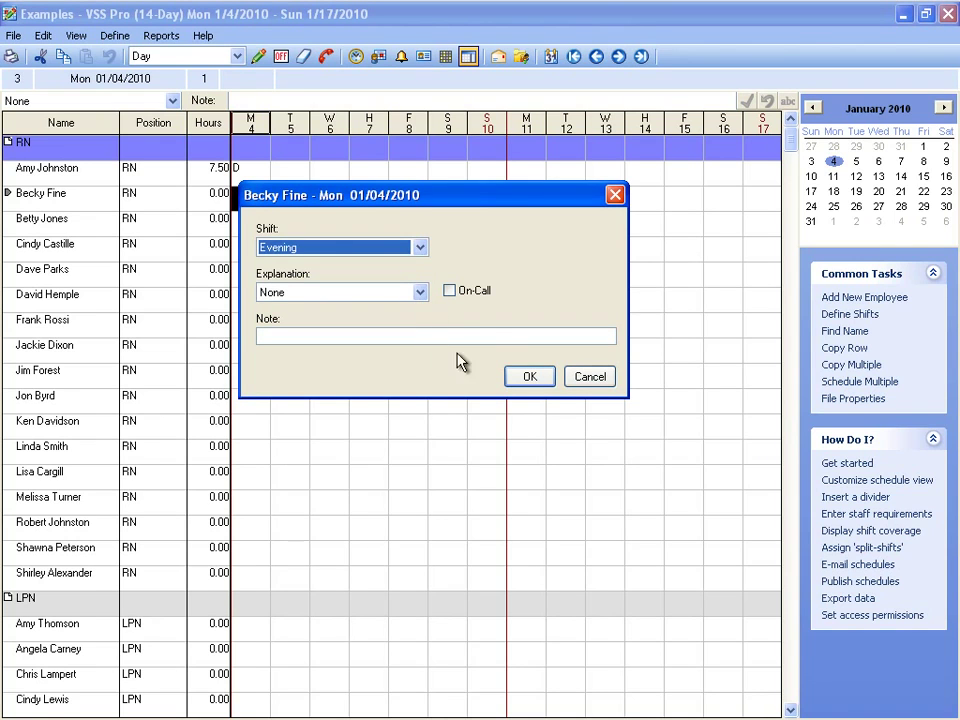
left_click(524, 378)
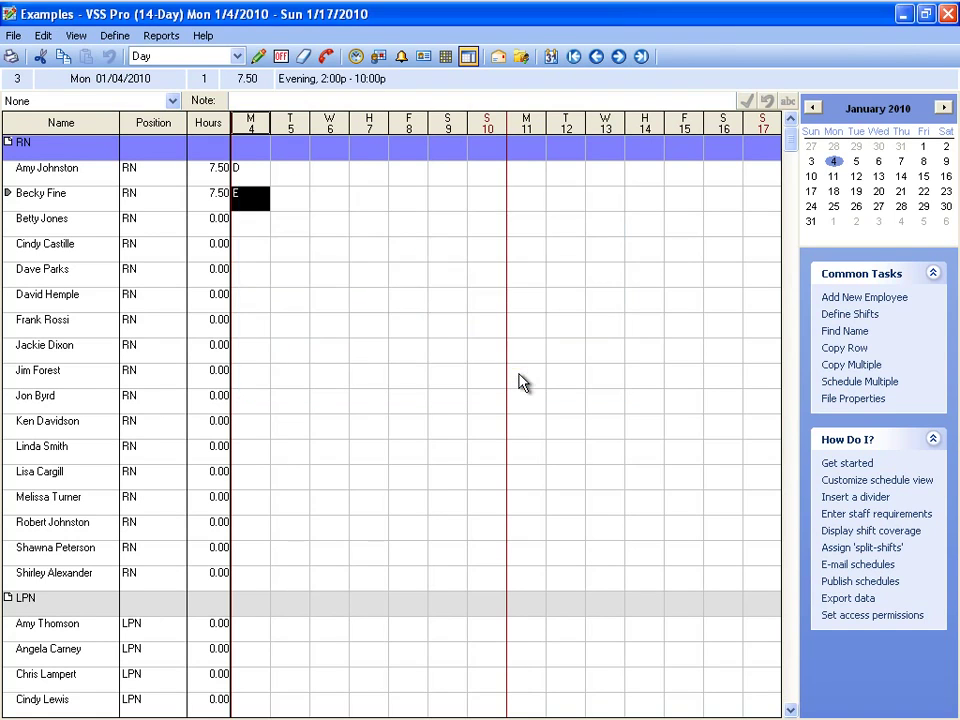
left_click(260, 230)
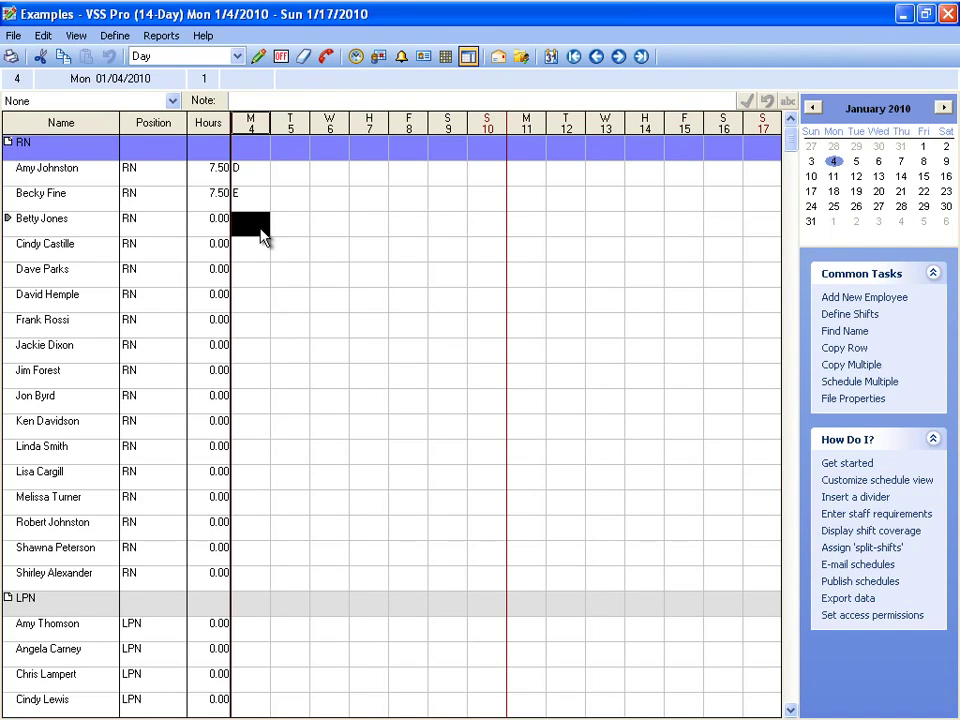
type("d")
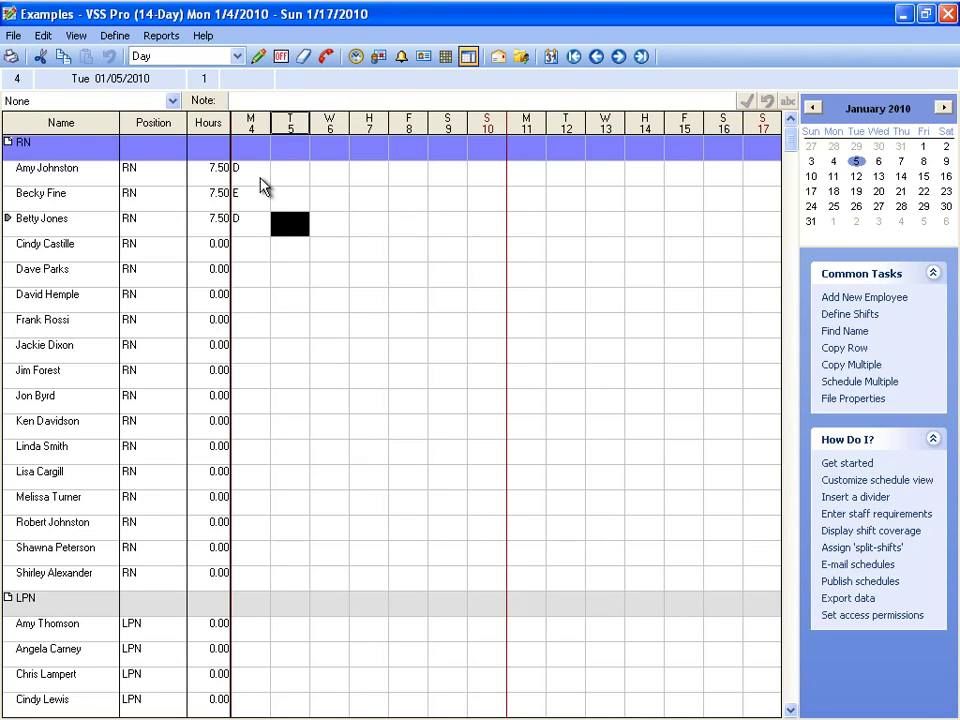
Copy the first RN employee's Monday Day shift to Tuesday 5 through Friday 8 in the same row.
left_click(260, 178)
left_click(40, 35)
left_click(75, 98)
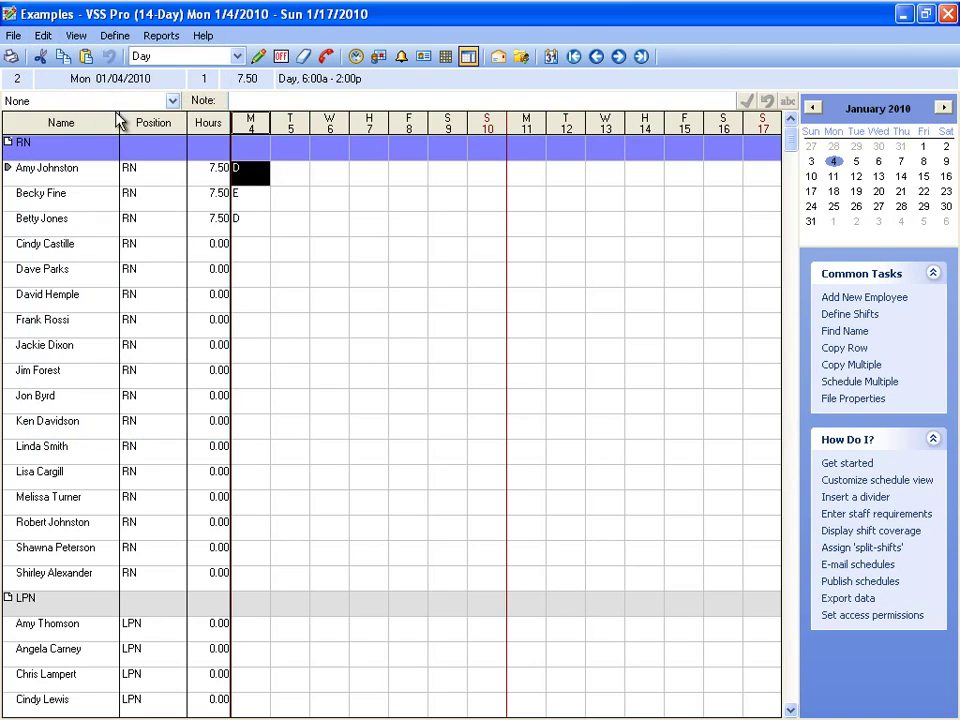
left_click_drag(306, 180, 425, 182)
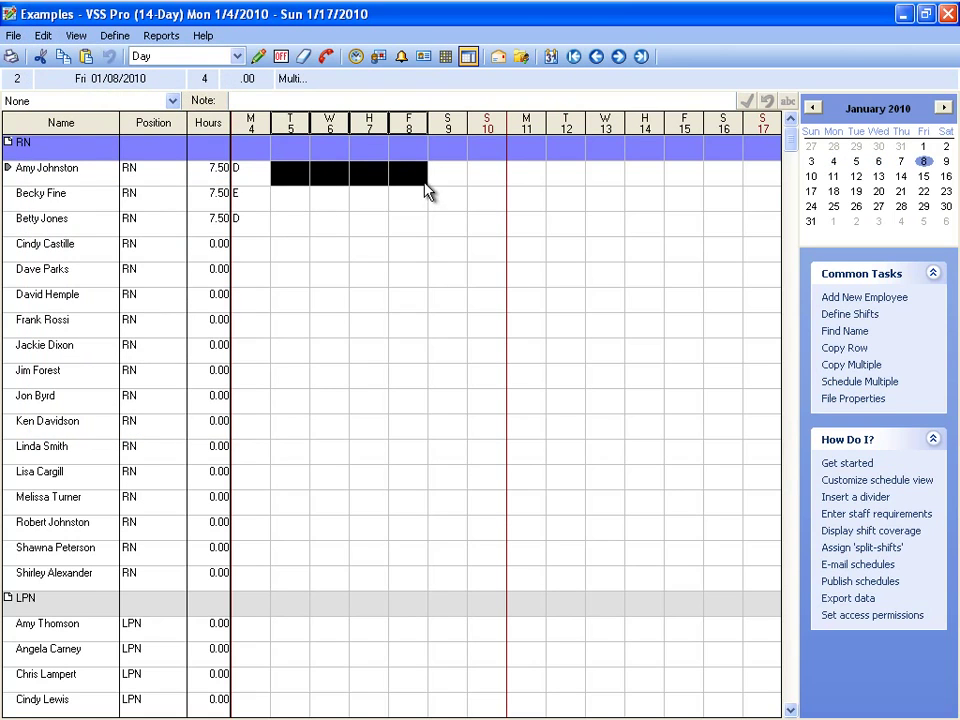
left_click(43, 35)
left_click(75, 120)
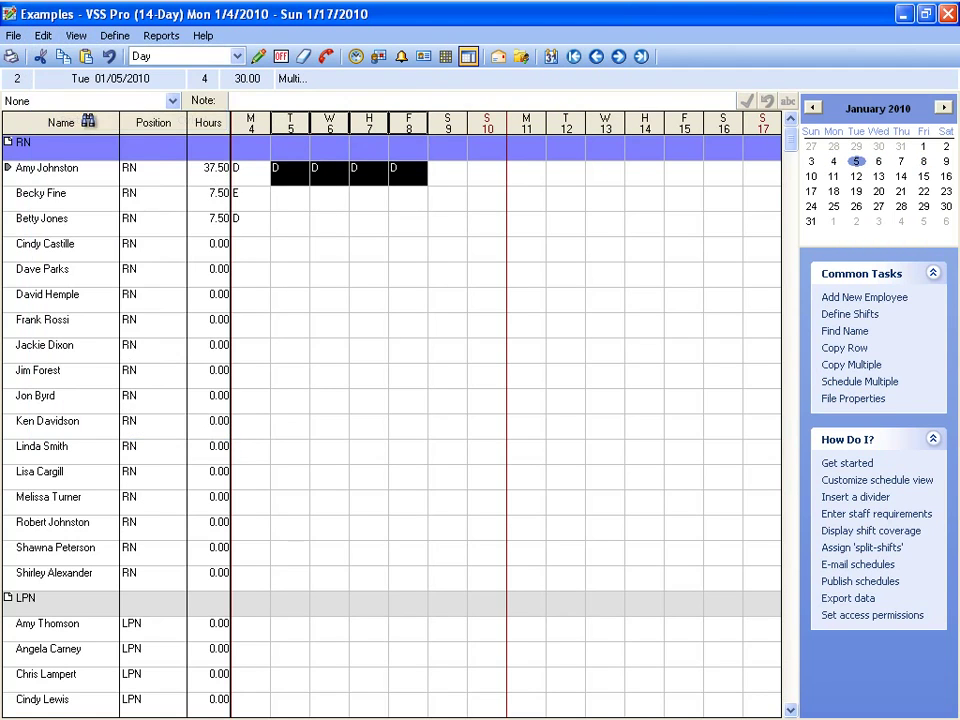
Copy the first RN employee's Monday 4 to Friday 8 shifts to the same days of the fourth RN employee.
left_click_drag(260, 181, 405, 183)
left_click(44, 35)
left_click(72, 98)
left_click_drag(253, 249, 404, 262)
left_click(44, 35)
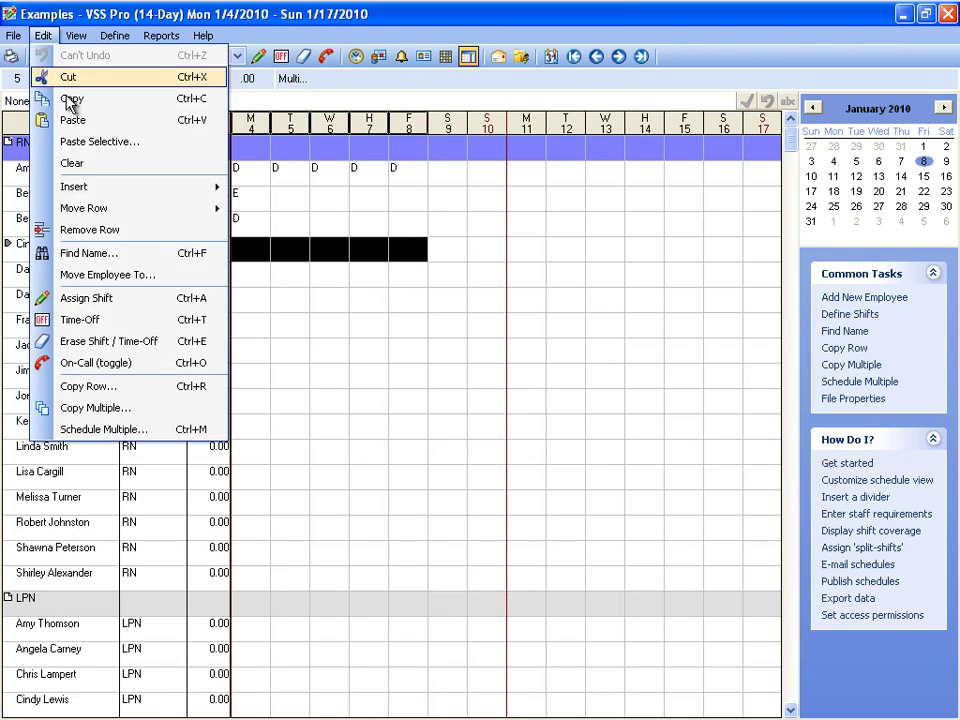
left_click(68, 120)
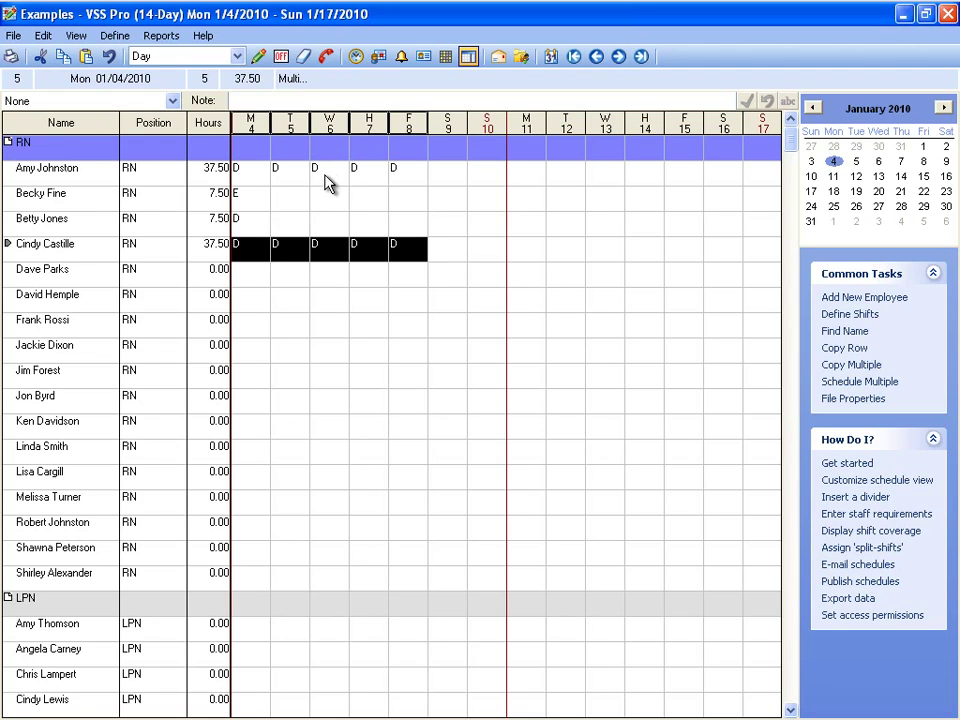
Erase the first RN employee's shifts on Monday 4, Tuesday 5 and Wednesday 6.
left_click(255, 180)
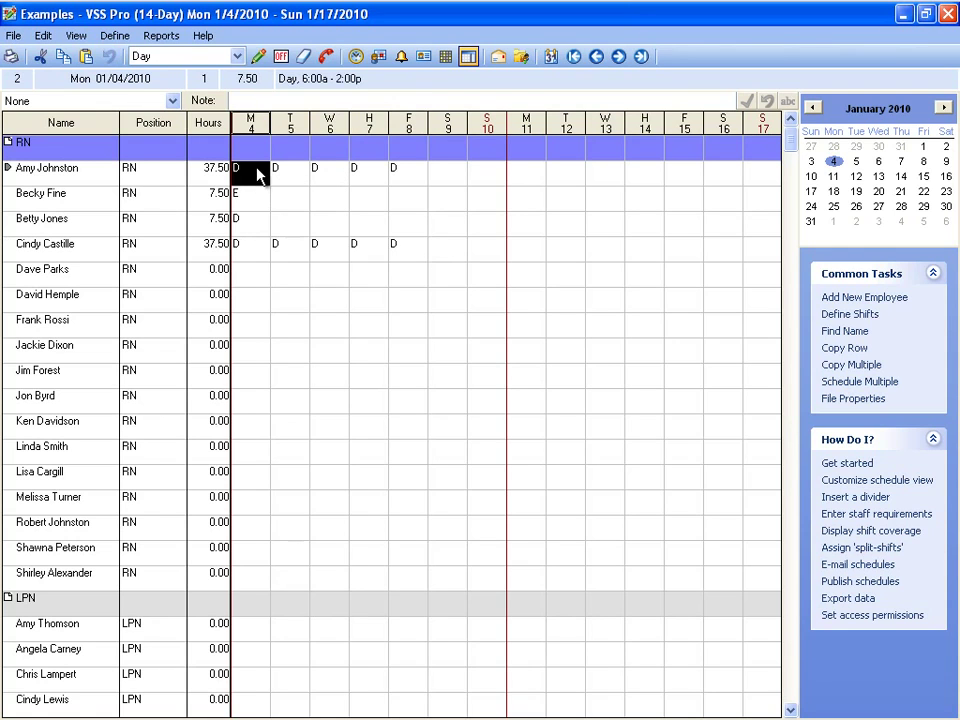
left_click(304, 60)
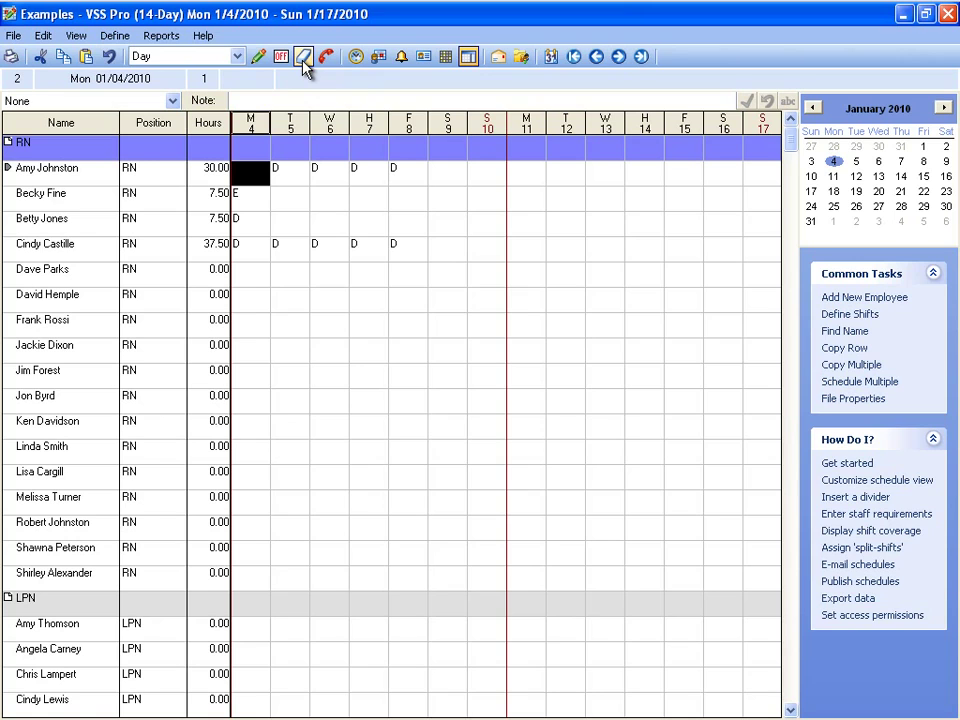
left_click(306, 180)
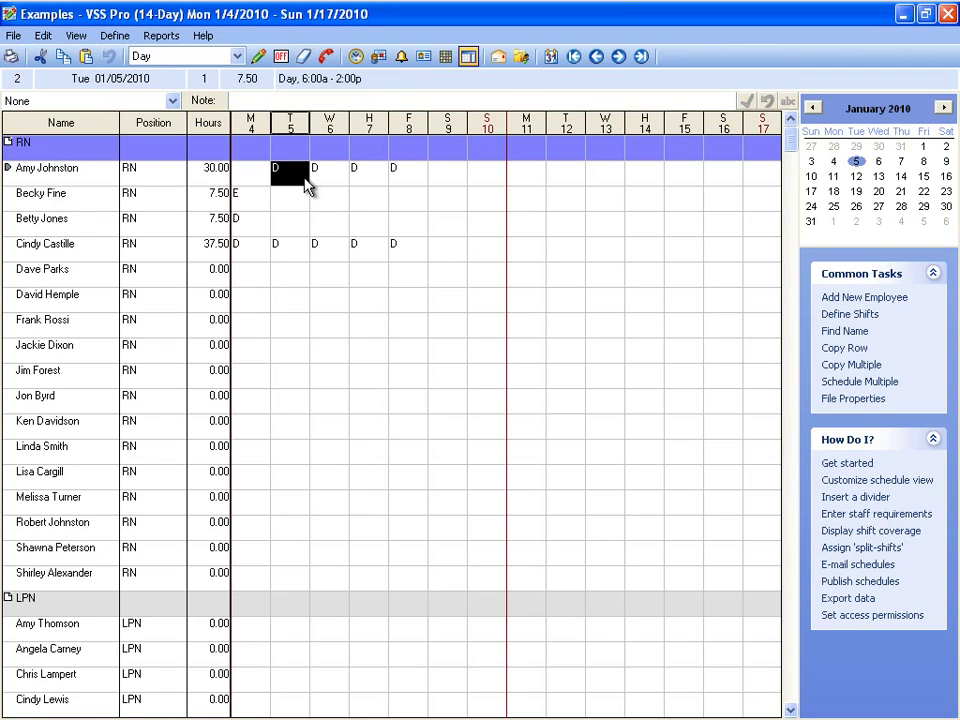
key("Delete")
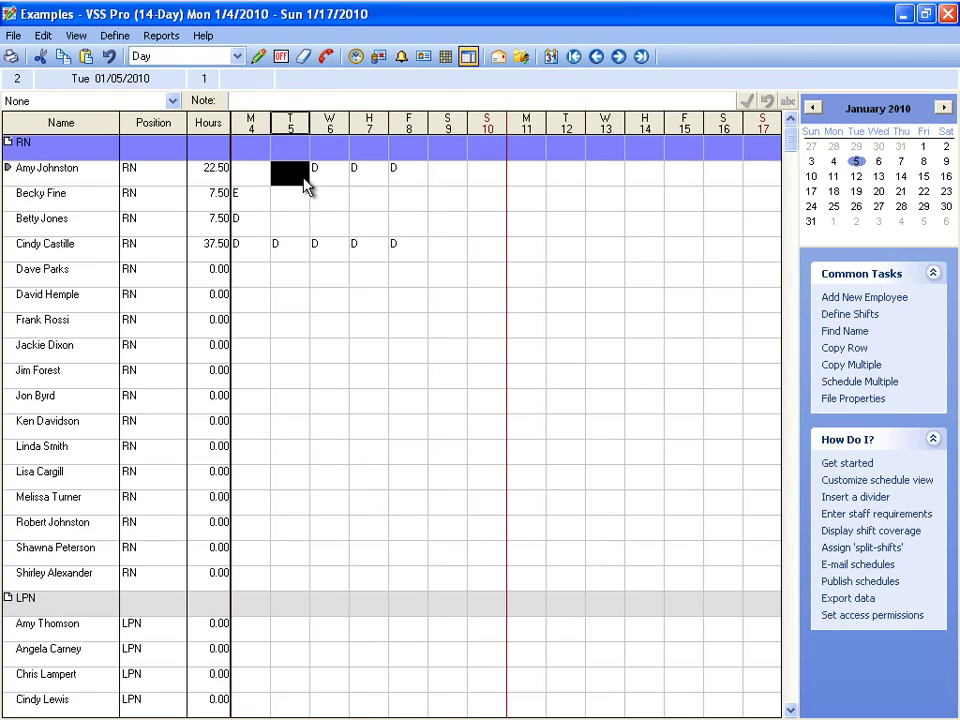
left_click(326, 178)
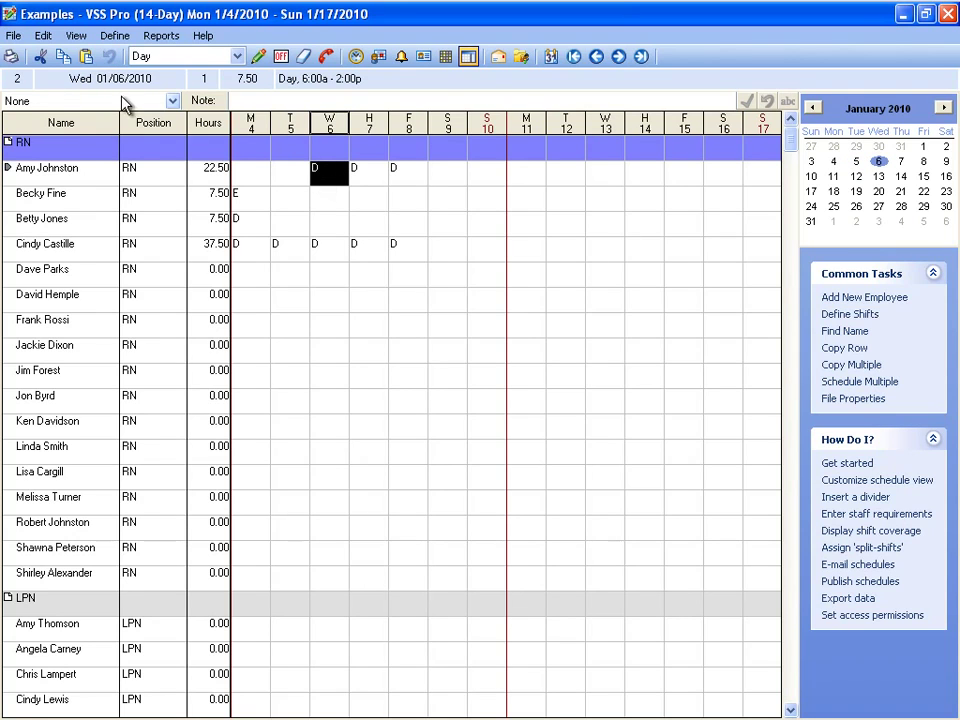
left_click(43, 35)
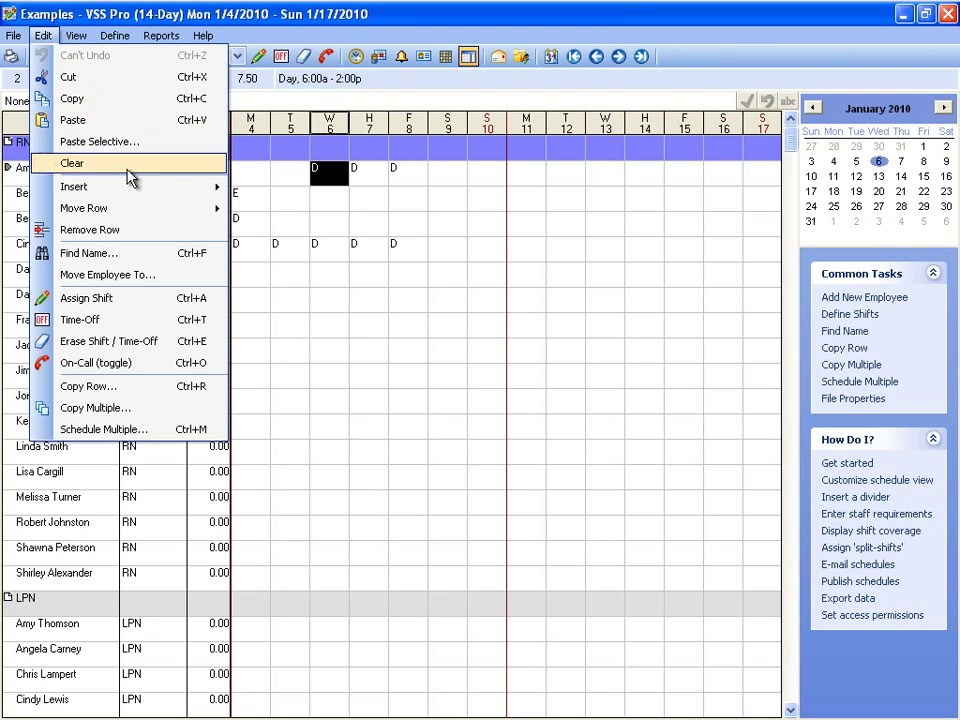
left_click(201, 342)
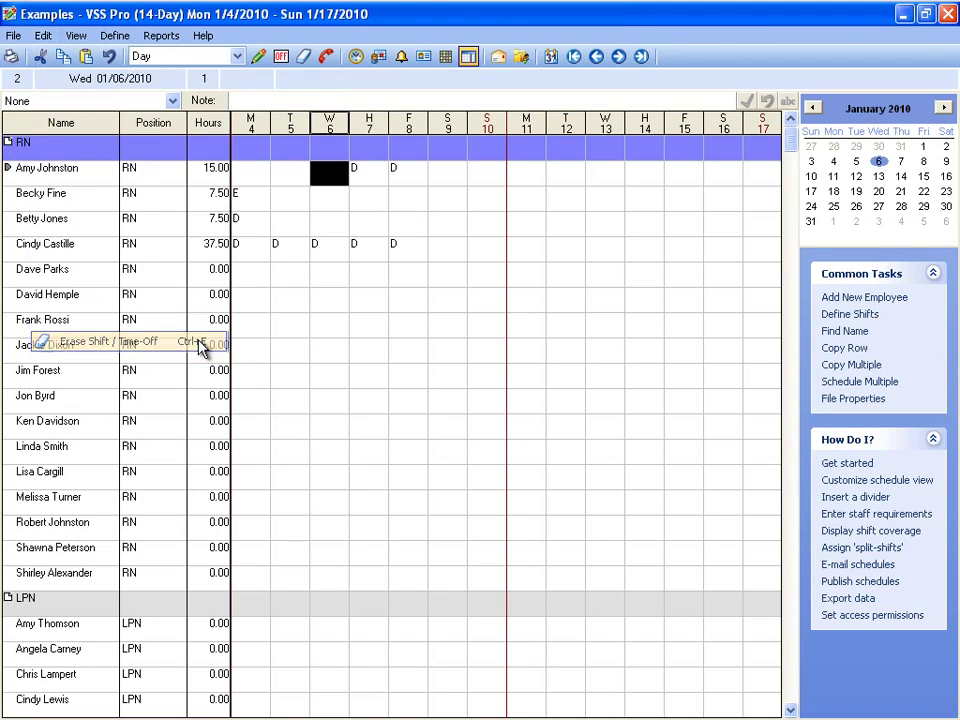